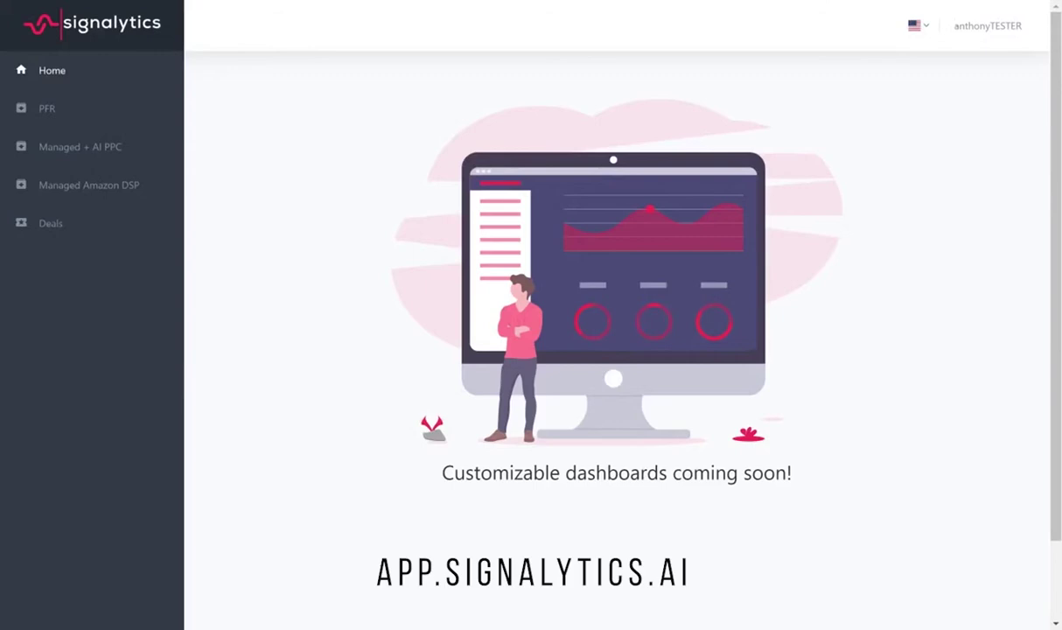
# - Create a new PFR report named "Test PFR", agreeing to spend 1 credit on it
pyautogui.click(56, 114)
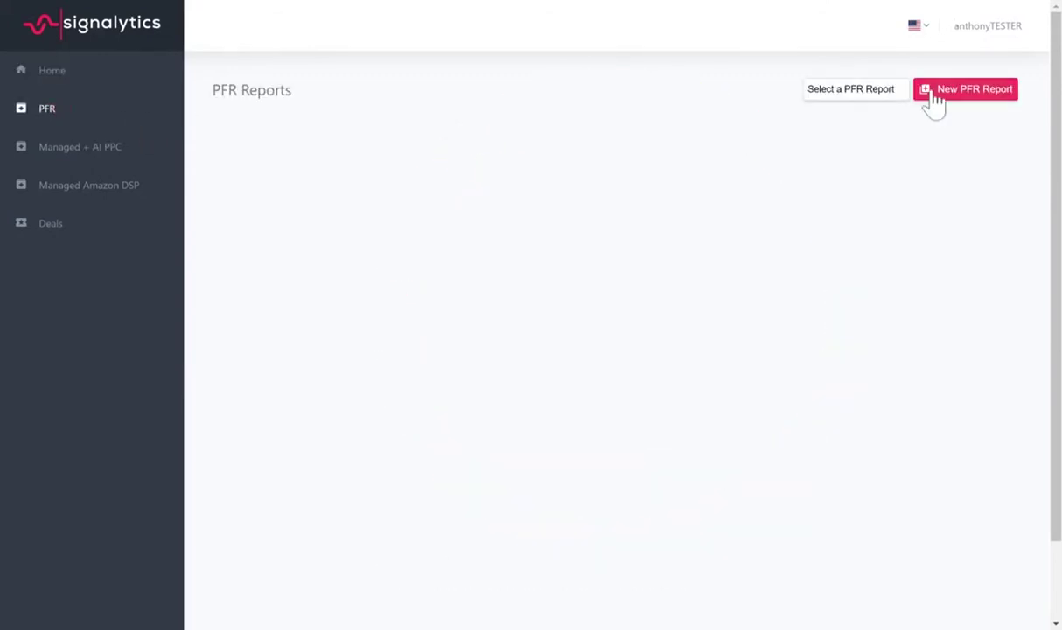
pyautogui.click(934, 98)
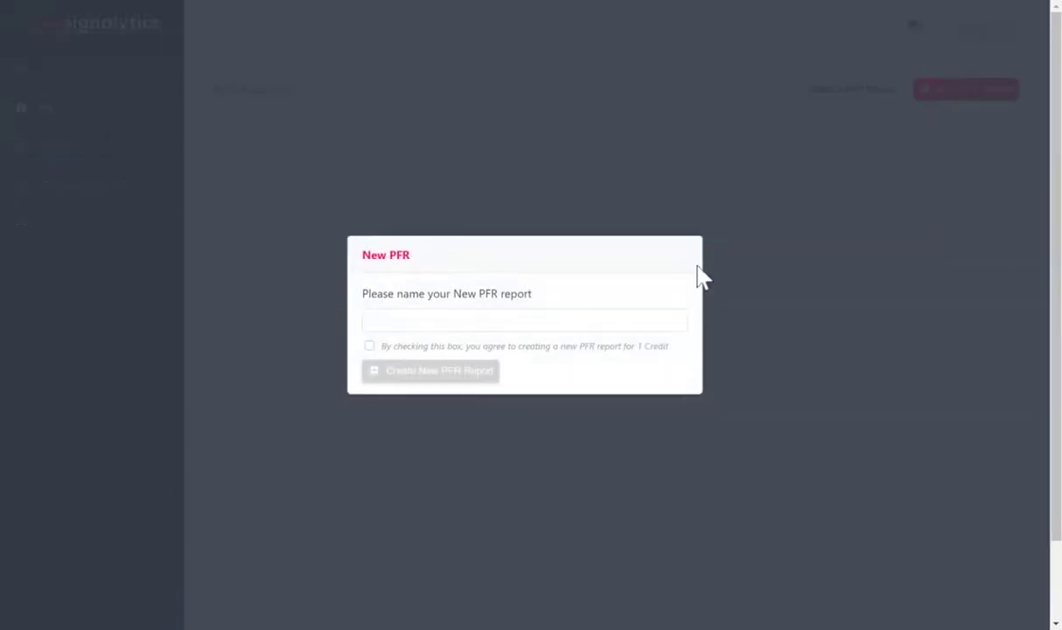
pyautogui.click(491, 322)
pyautogui.write('Test PFR')
pyautogui.click(369, 346)
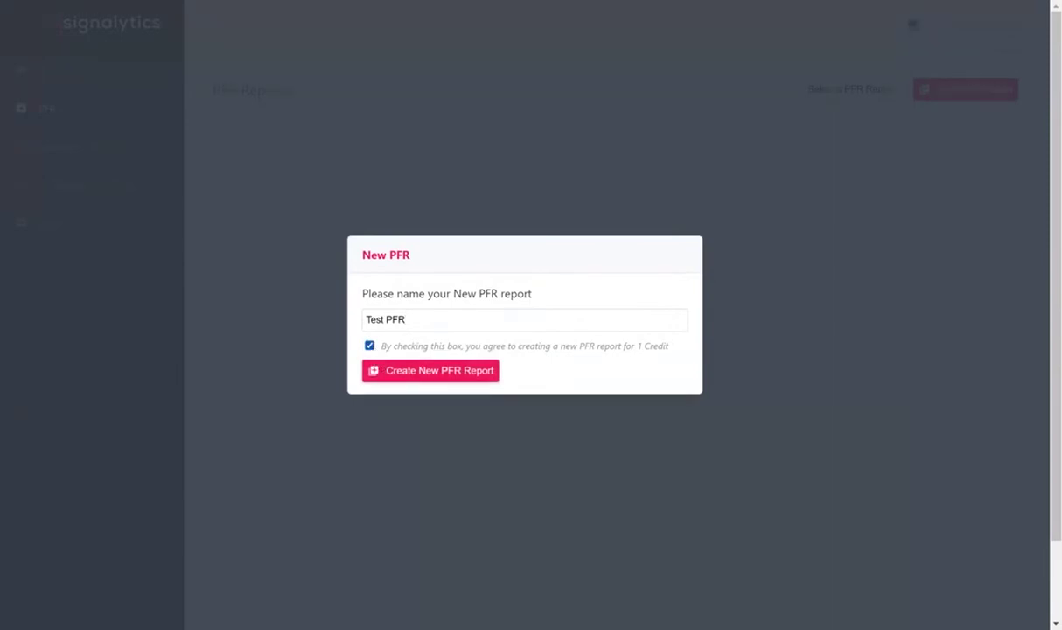
pyautogui.click(458, 371)
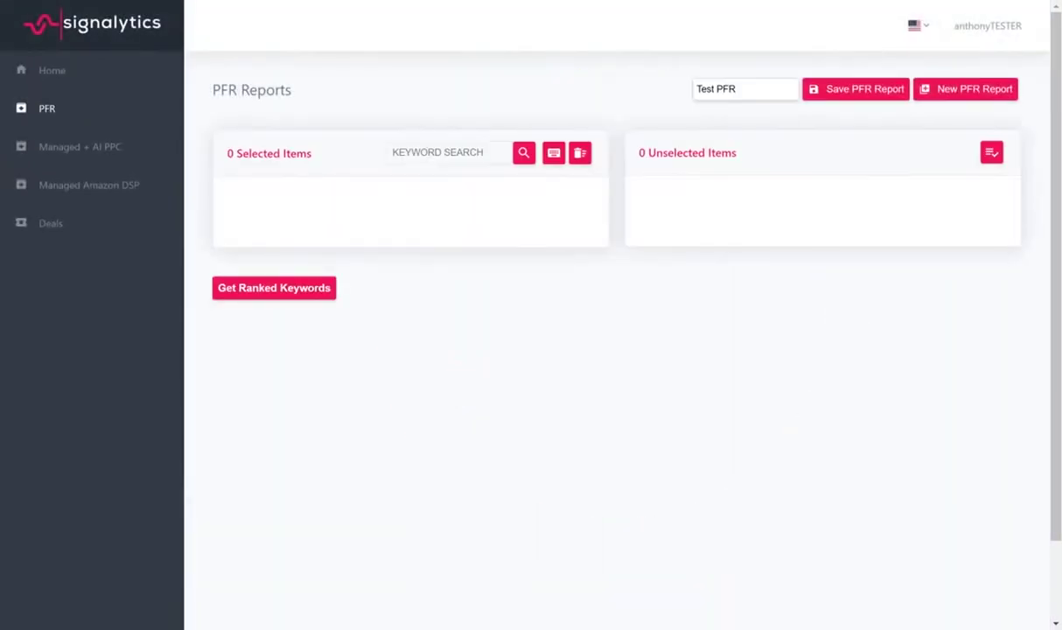
# - Run a keyword search for "elderberry gummies" to fill the report's selected items, and look over the products
pyautogui.click(428, 147)
pyautogui.write('elderberry gummies')
pyautogui.click(525, 155)
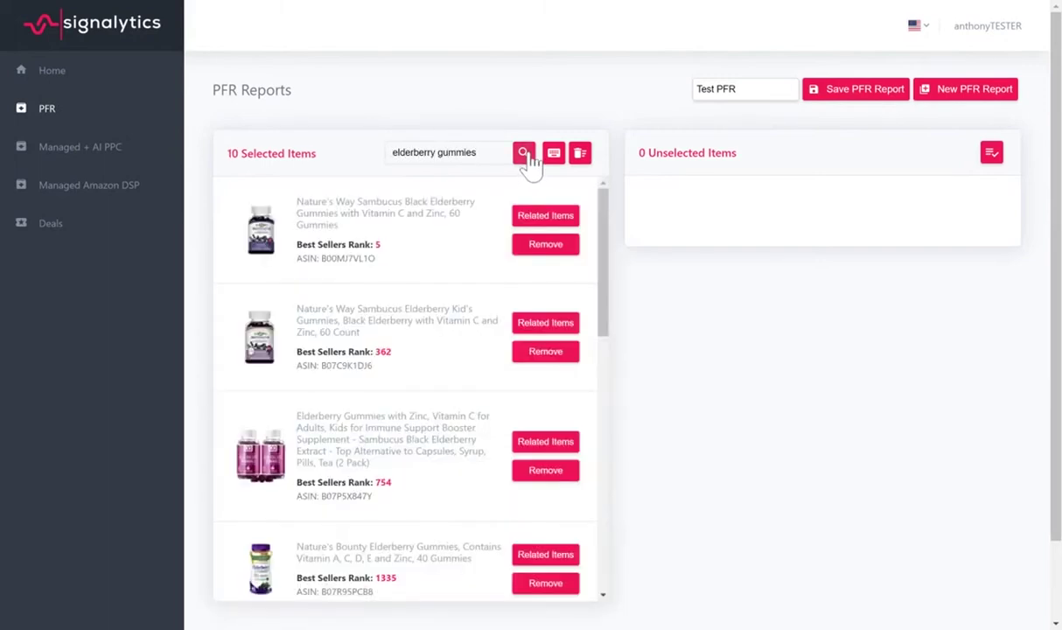
pyautogui.scroll(-3, 408, 336)
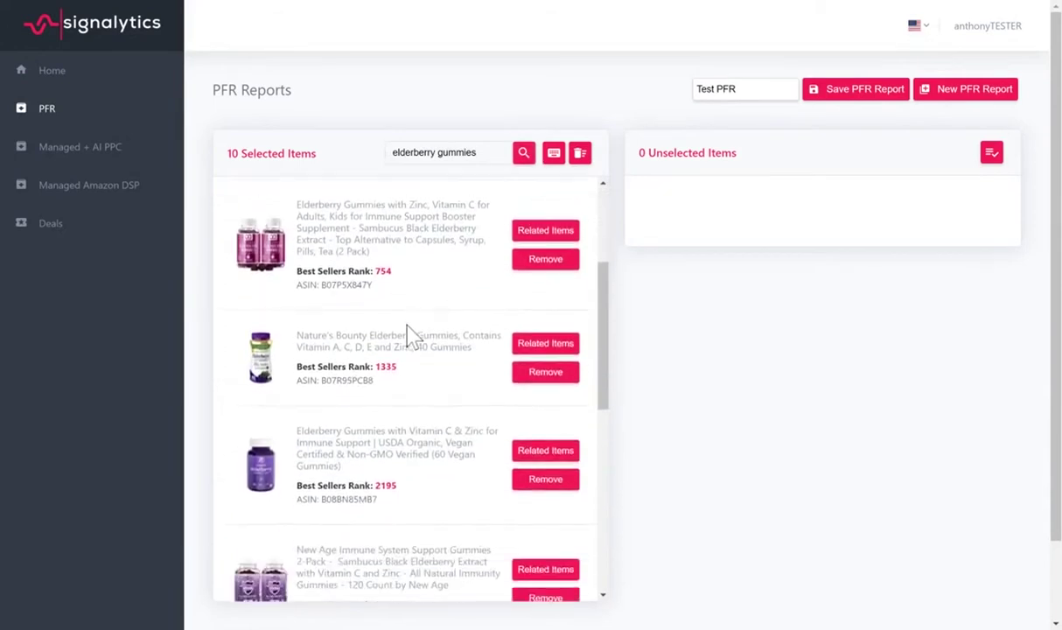
pyautogui.scroll(3, 410, 334)
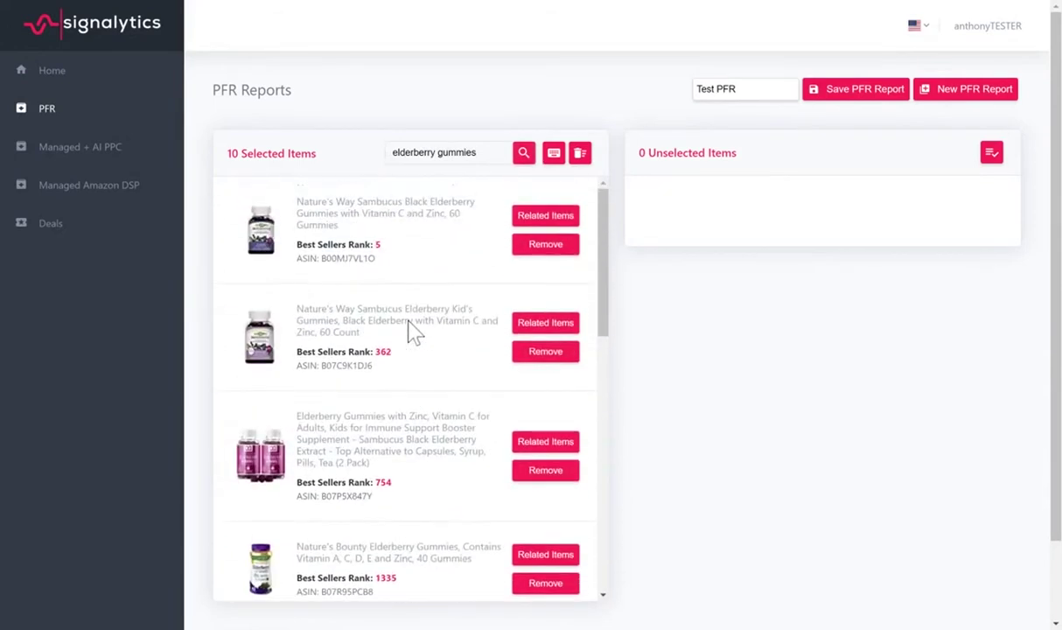
# - Add the related items of the Nature's Way Sambucus 60-gummies product and the Kid's Gummies product to the selection
pyautogui.click(540, 218)
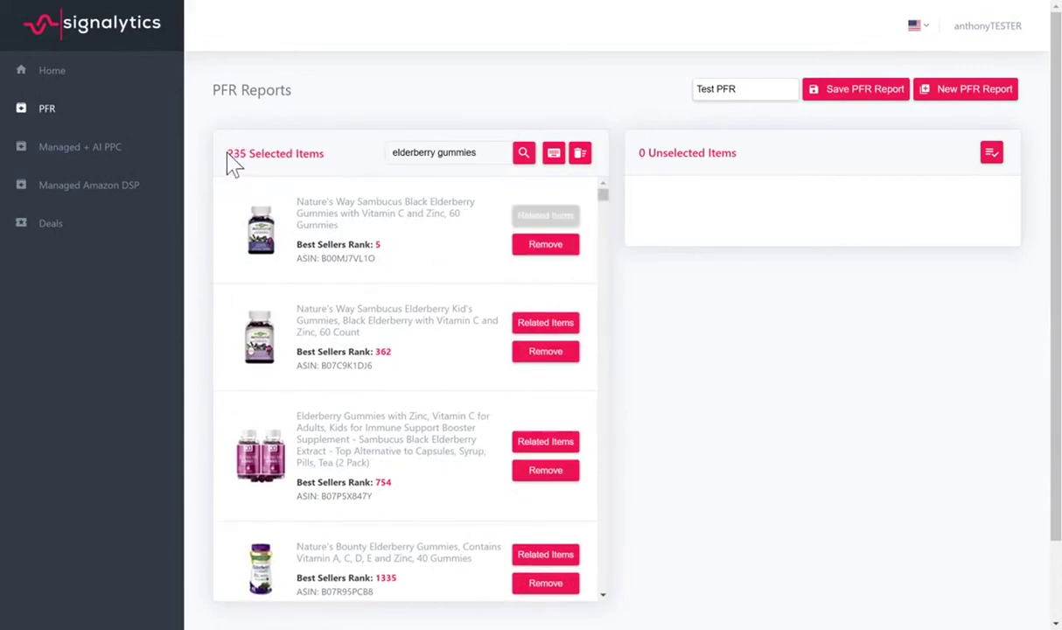
pyautogui.scroll(-1, 374, 304)
pyautogui.click(538, 255)
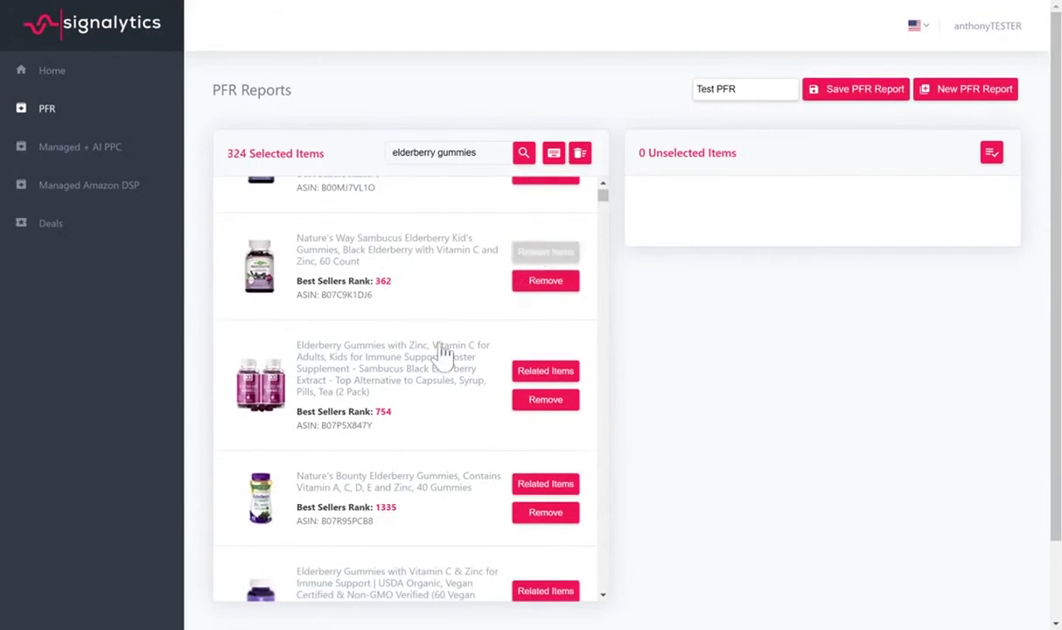
# - Examine the selected items list for products that are not relevant to elderberry gummies
pyautogui.scroll(-1, 440, 350)
pyautogui.scroll(1, 272, 288)
pyautogui.scroll(-3, 297, 297)
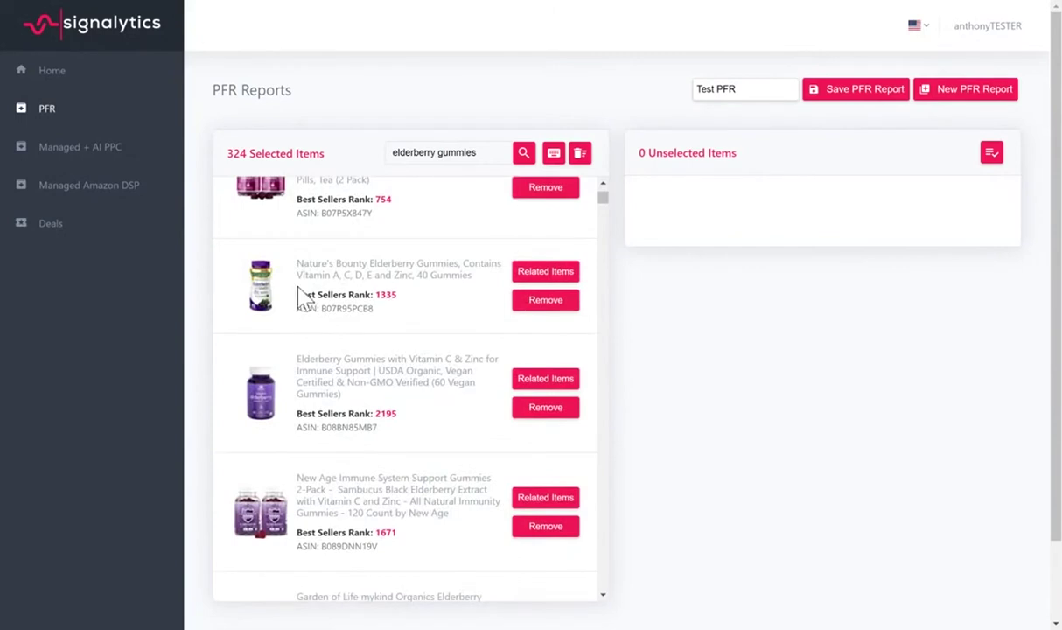
pyautogui.scroll(-3, 302, 297)
pyautogui.scroll(4, 302, 297)
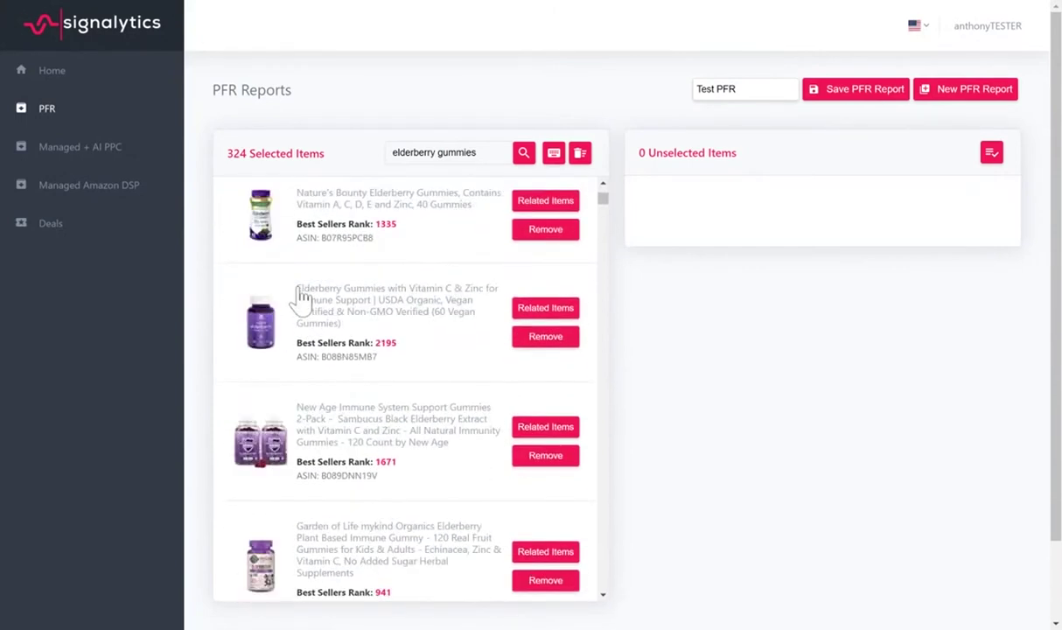
pyautogui.scroll(-5, 341, 297)
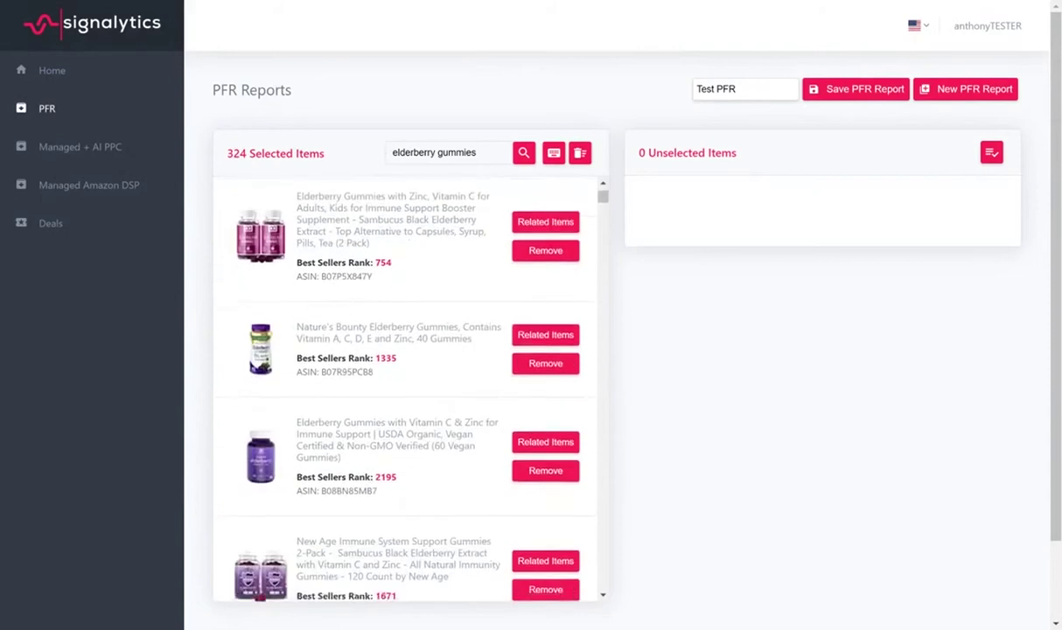
pyautogui.scroll(-4, 341, 297)
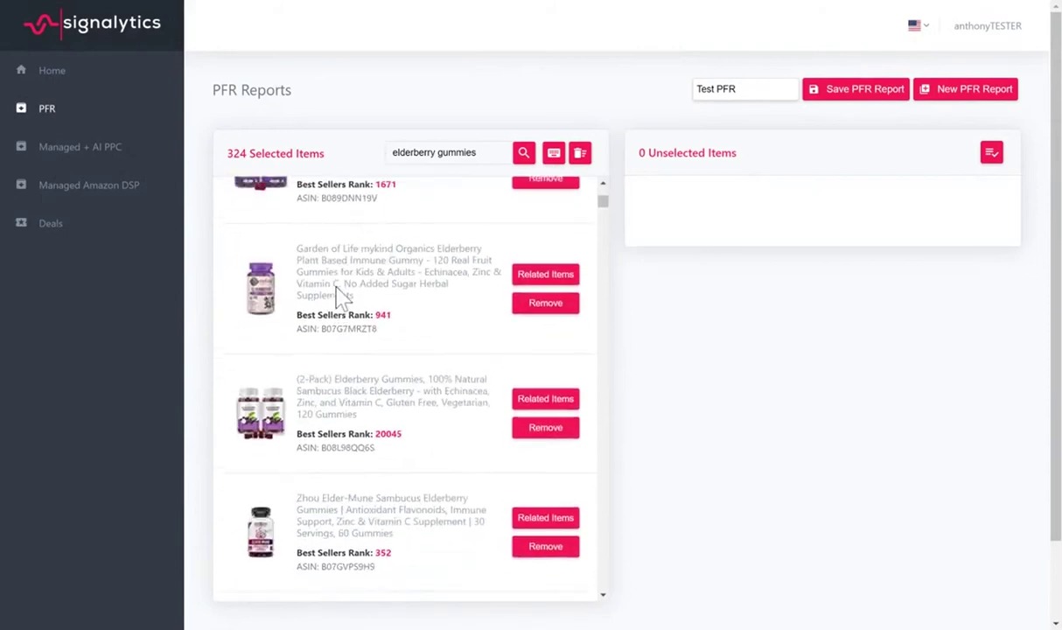
pyautogui.scroll(-3, 398, 306)
pyautogui.scroll(-1, 404, 300)
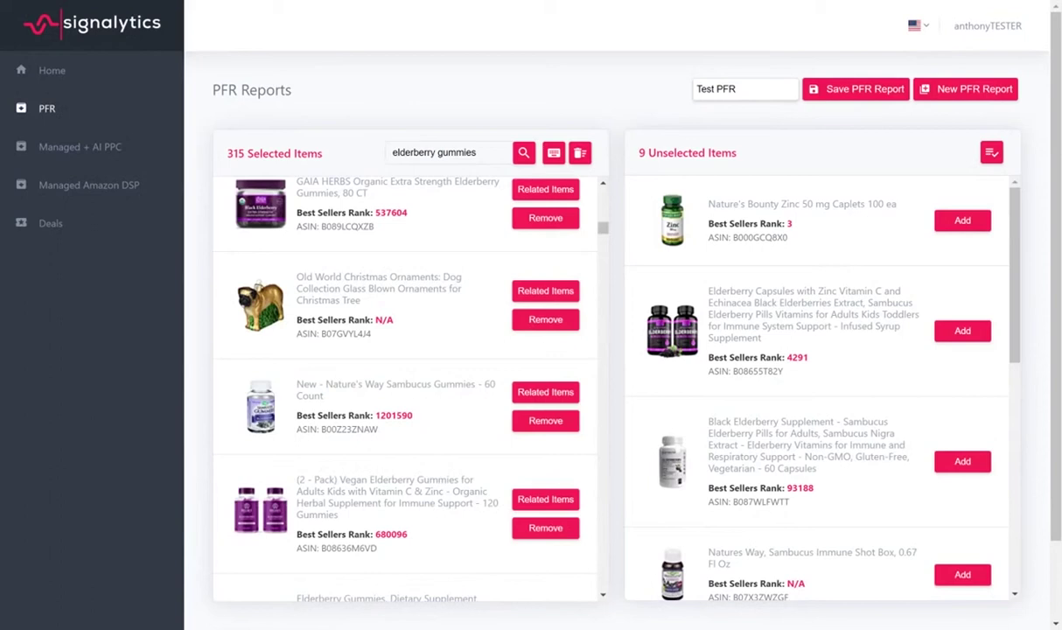
# - Remove the Old World Christmas dog ornament and one more irrelevant product further down from the selected items
pyautogui.click(546, 319)
pyautogui.scroll(-3, 545, 321)
pyautogui.click(545, 351)
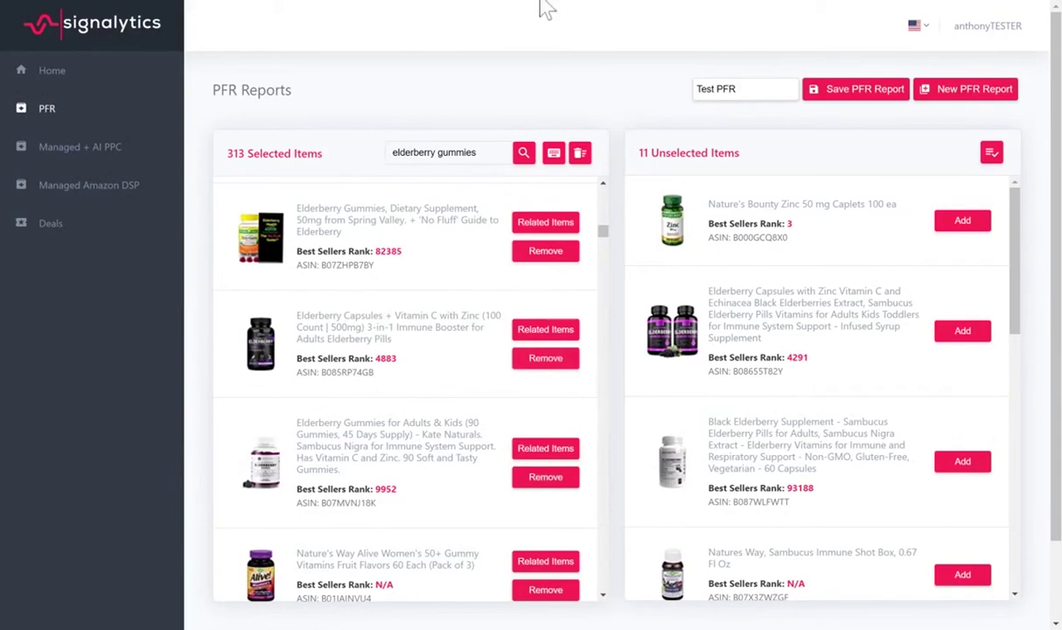
# - Get the ranked keywords for the selected items and look over the resulting keyword table
pyautogui.scroll(-2, 612, 180)
pyautogui.scroll(-3, 1015, 250)
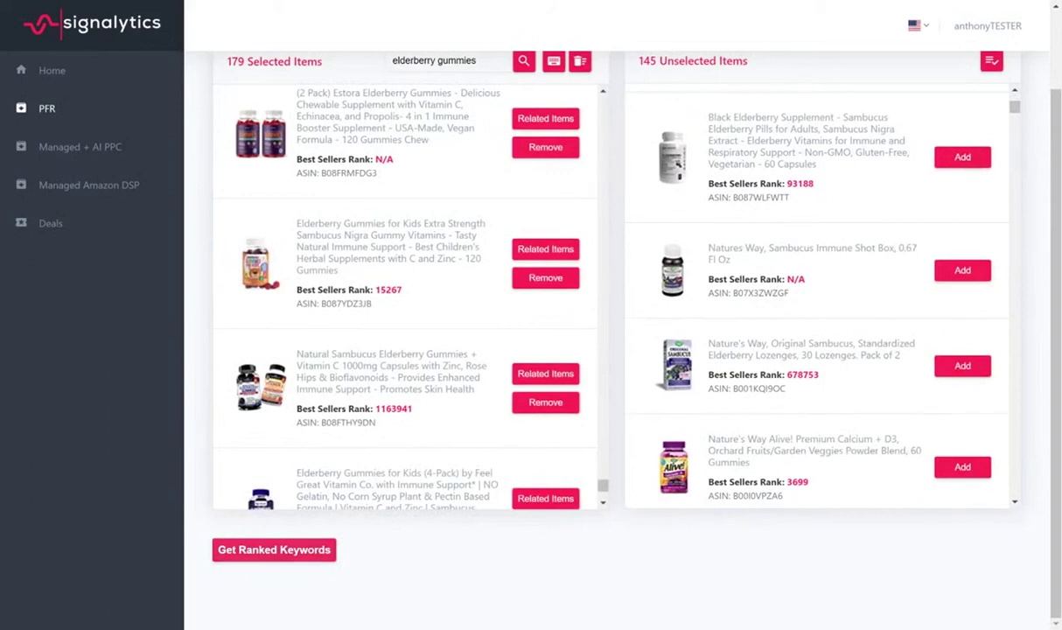
pyautogui.click(251, 549)
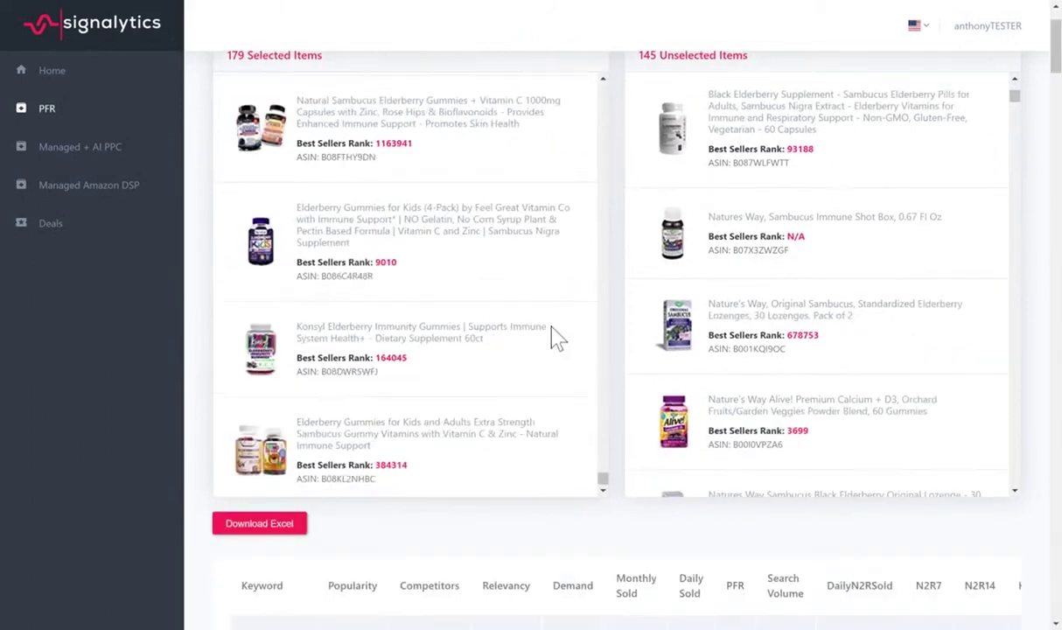
pyautogui.scroll(-6, 553, 337)
pyautogui.scroll(2, 1053, 481)
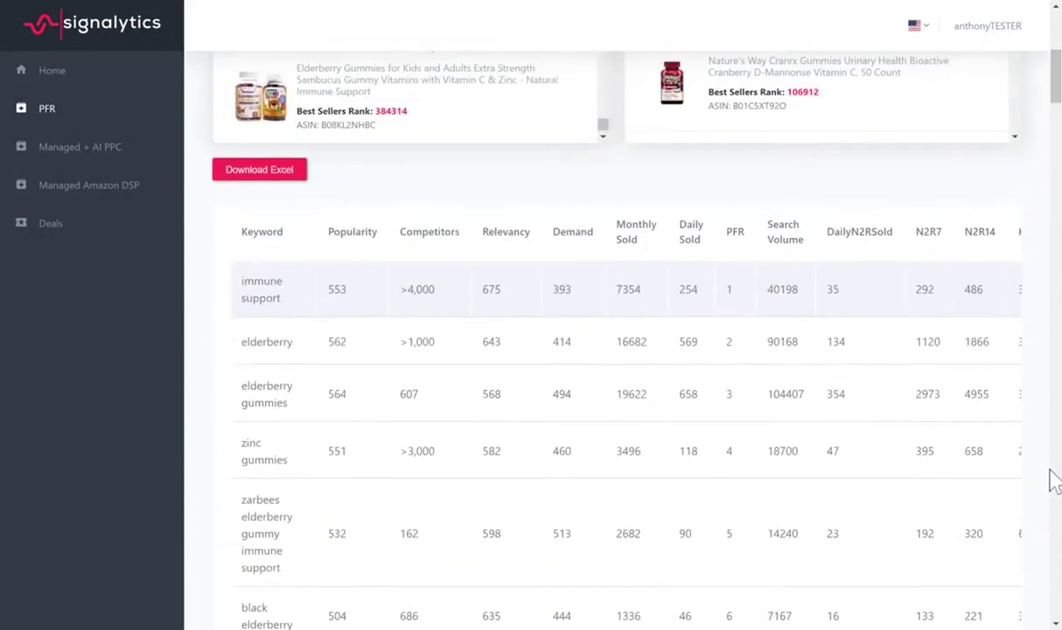
pyautogui.scroll(-1, 580, 403)
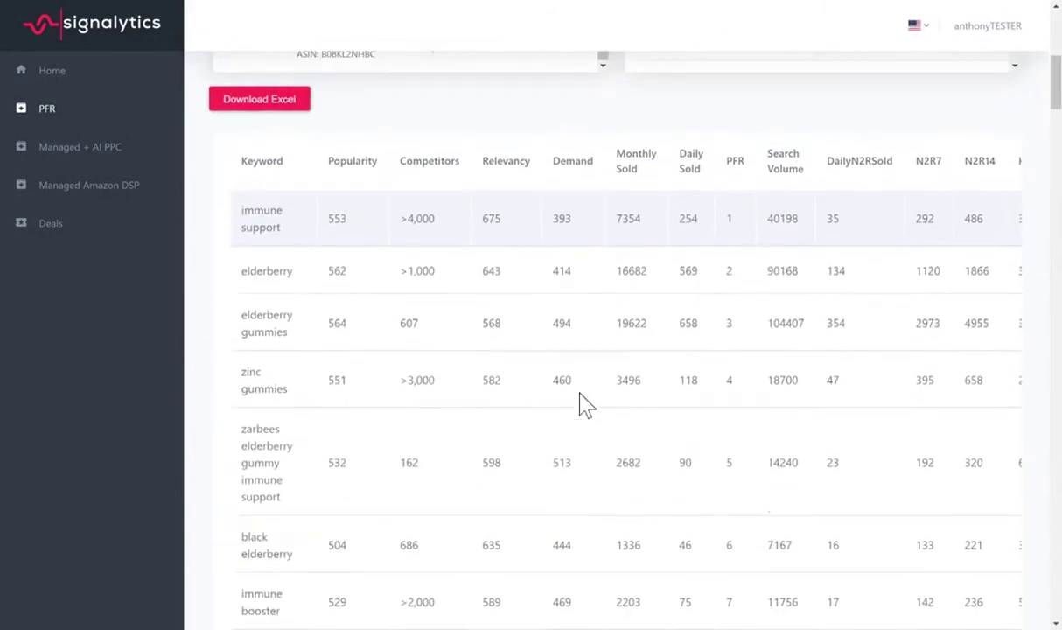
# - Download the keyword report as an Excel file and open the workbook in Excel
pyautogui.click(248, 103)
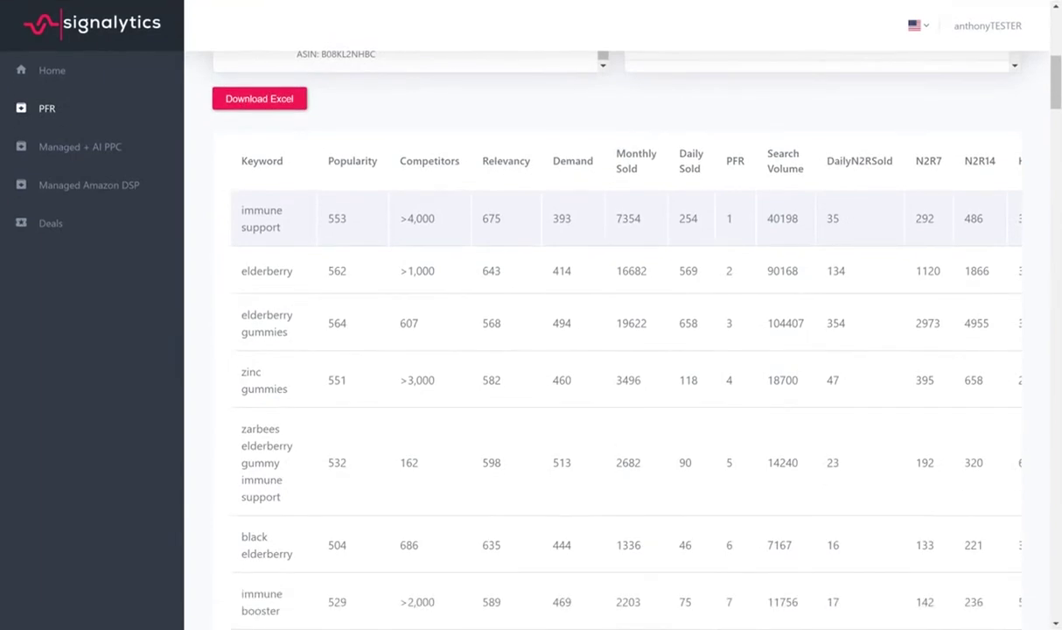
pyautogui.click(828, 551)
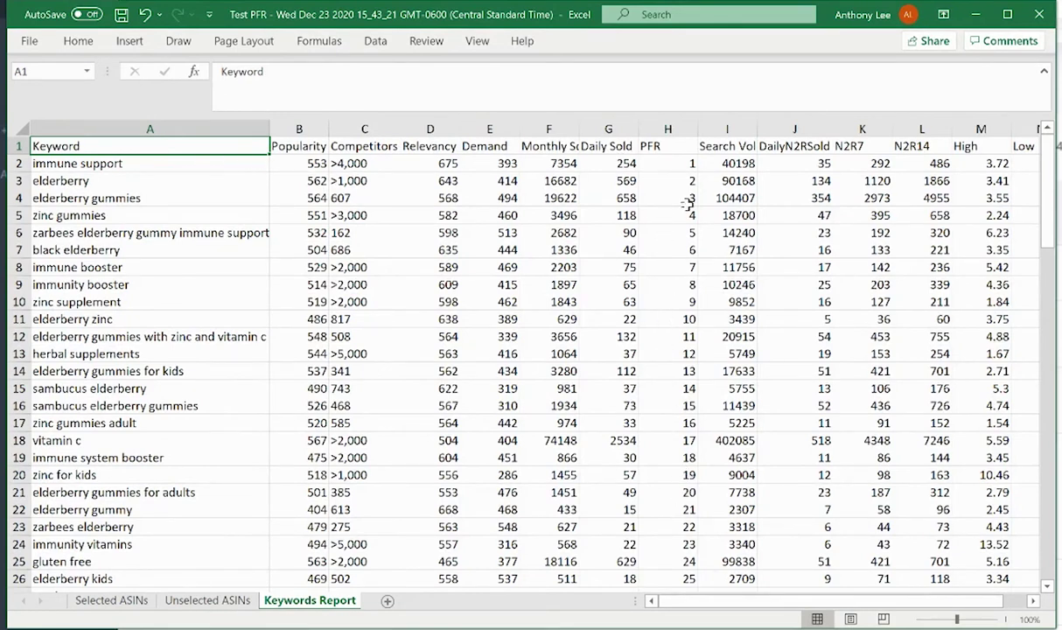
# - Highlight the Popularity, Competitors, Relevancy and Demand columns of the Keywords Report one after another to examine them
pyautogui.click(291, 146)
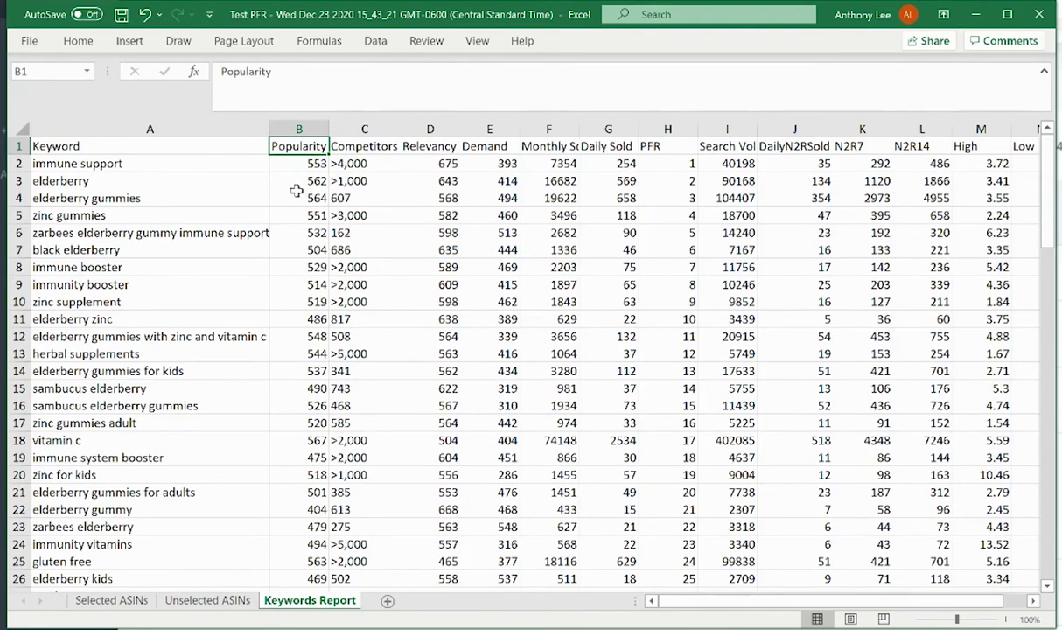
pyautogui.click(299, 129)
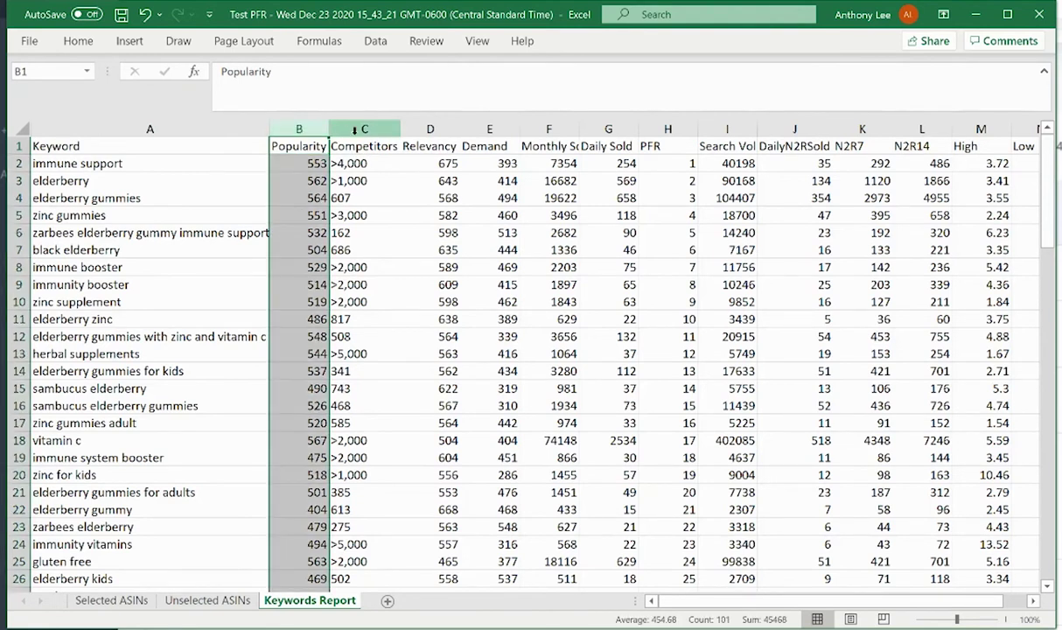
pyautogui.click(354, 129)
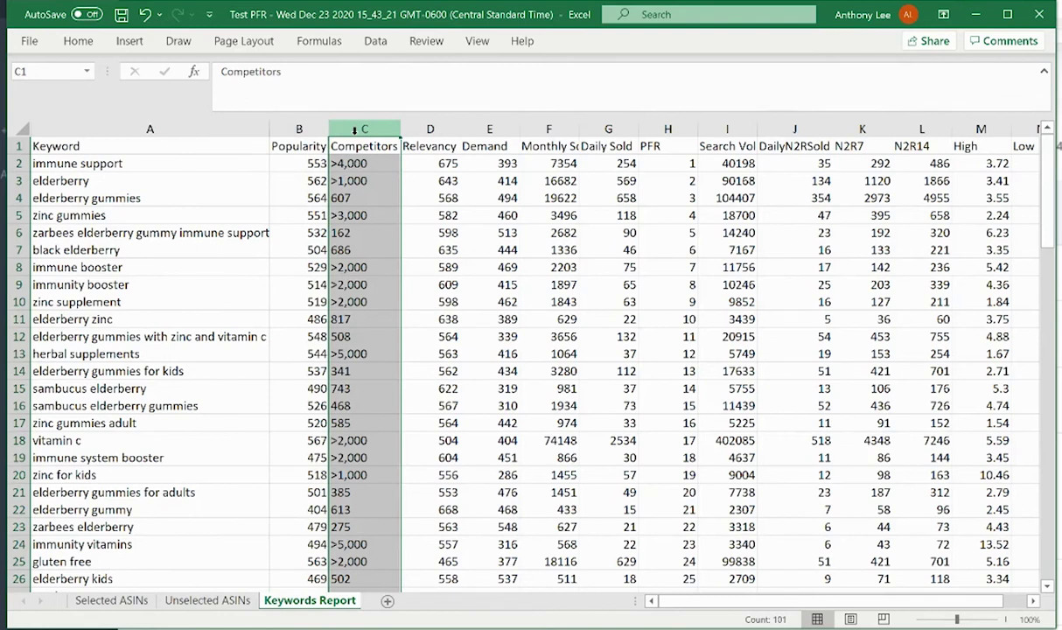
pyautogui.click(429, 130)
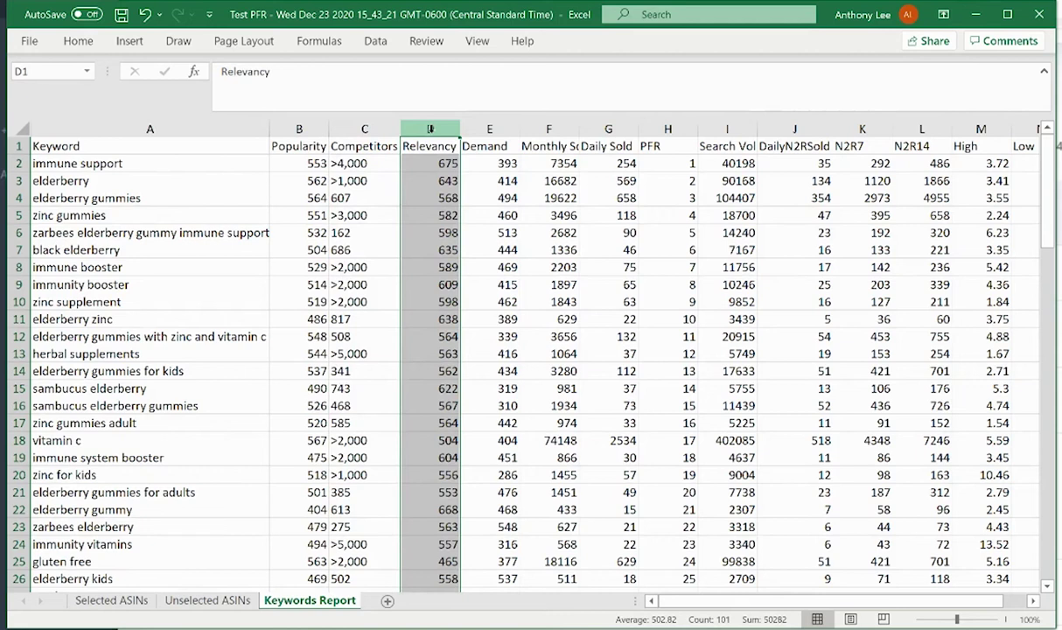
pyautogui.click(492, 129)
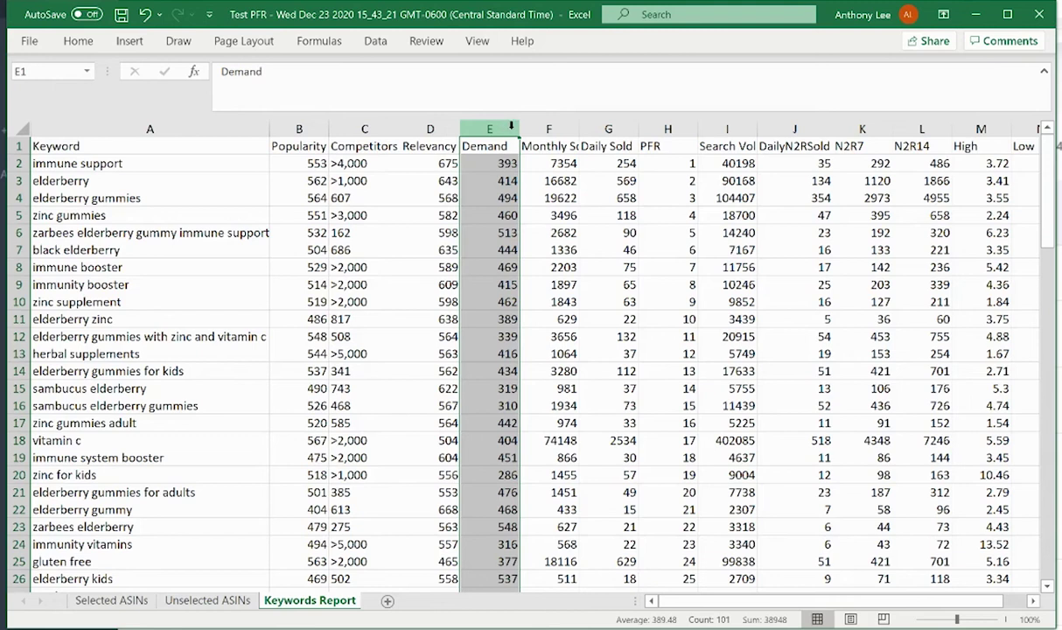
# - Select the Monthly Sold column and autofit its width so the whole header shows
pyautogui.click(544, 128)
pyautogui.doubleClick(578, 128)
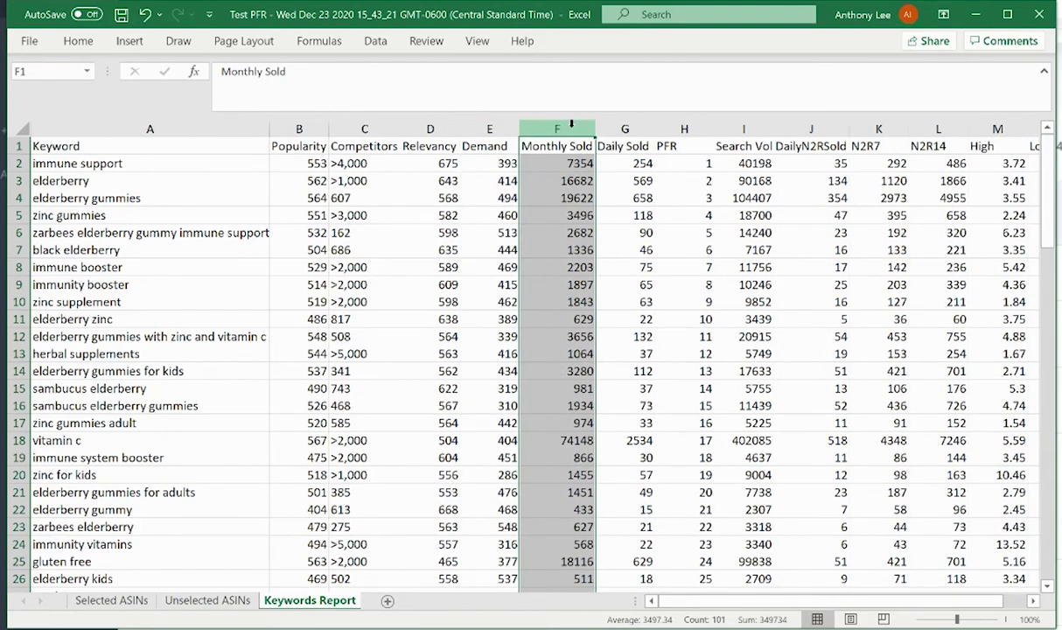
# - Highlight the Daily Sold, PFR, Search Volume and DailyN2RSold columns in turn to review their figures
pyautogui.click(631, 128)
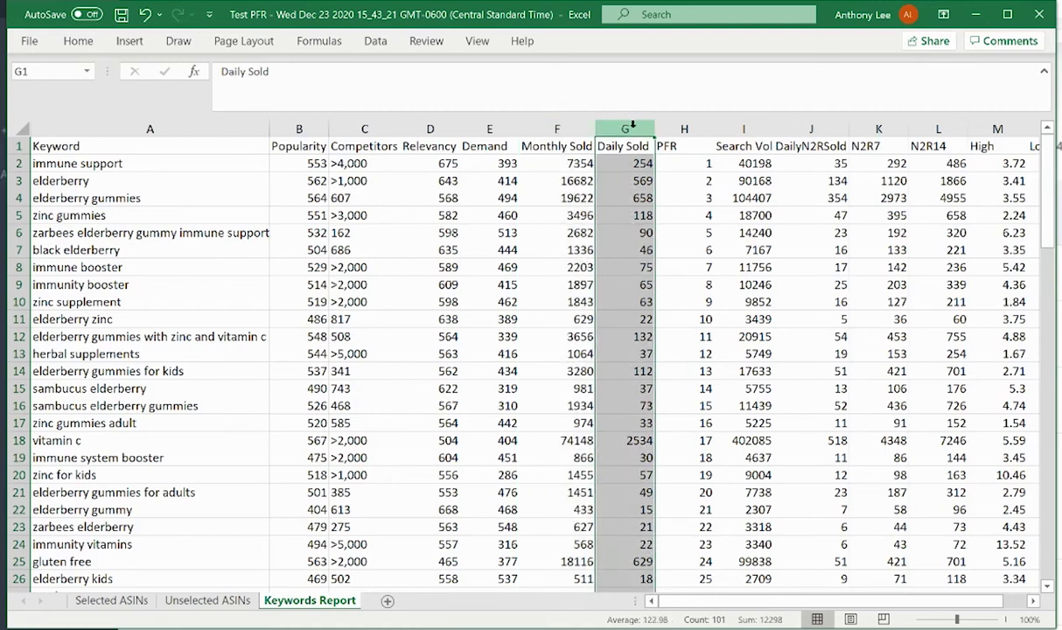
pyautogui.click(684, 127)
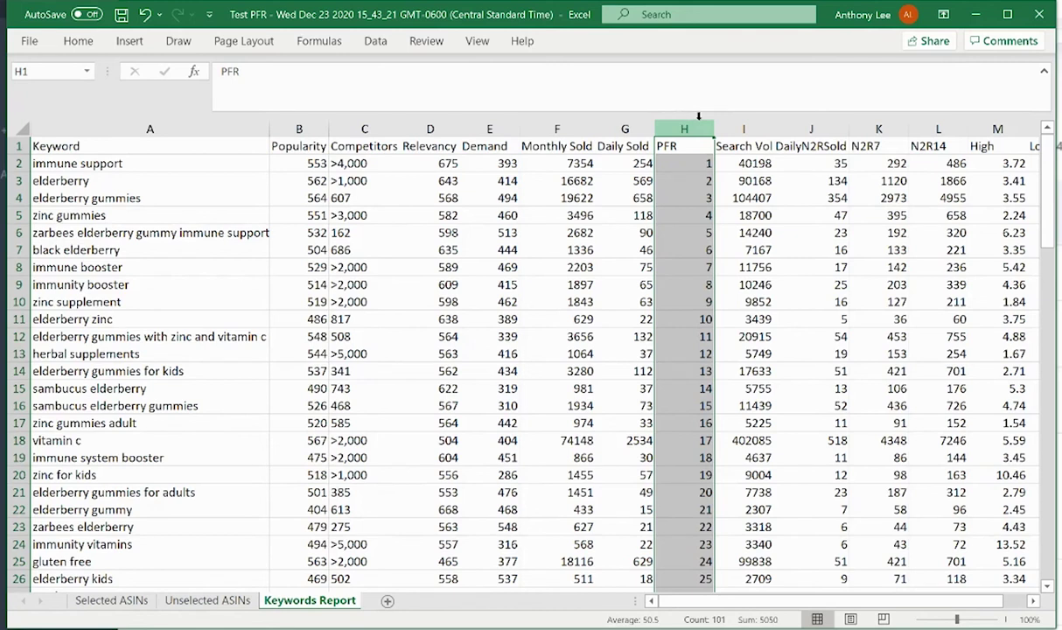
pyautogui.click(739, 122)
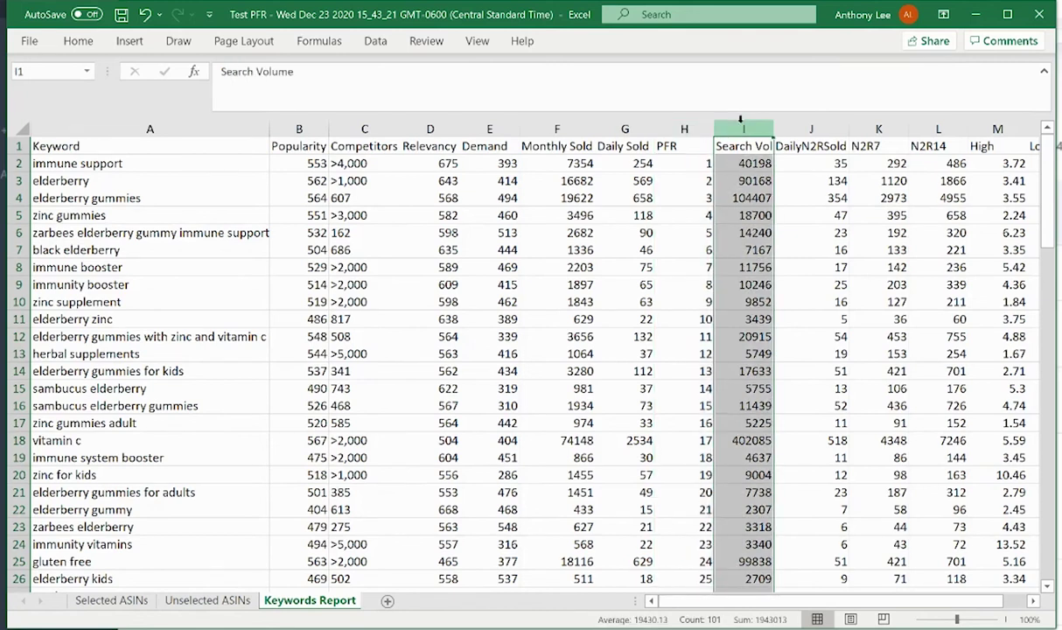
pyautogui.click(803, 127)
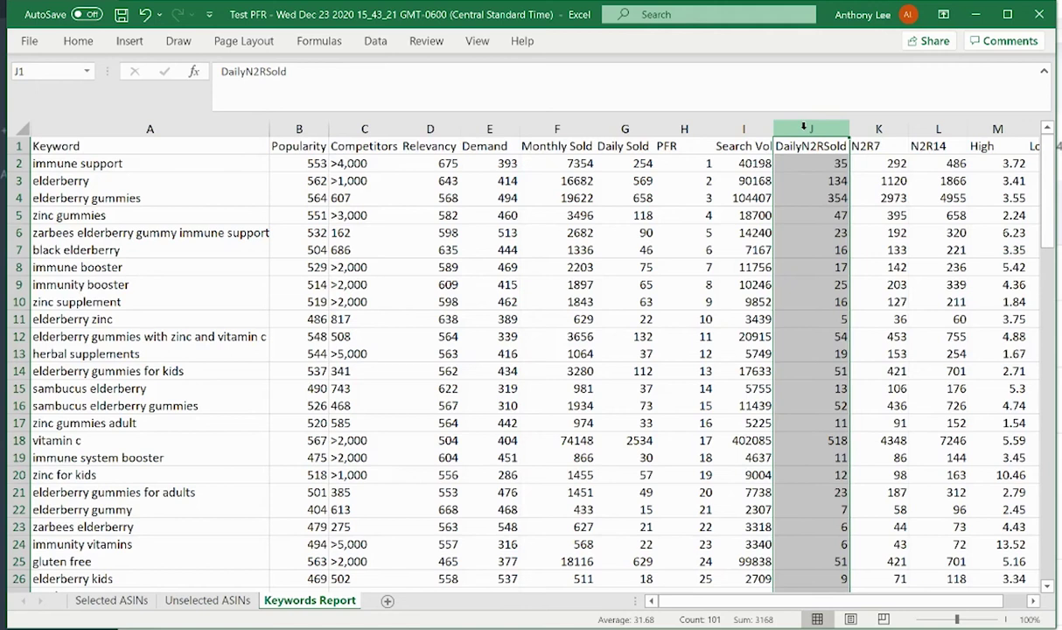
# - Highlight the N2R7, N2R14 and High columns in turn to review their figures
pyautogui.click(879, 128)
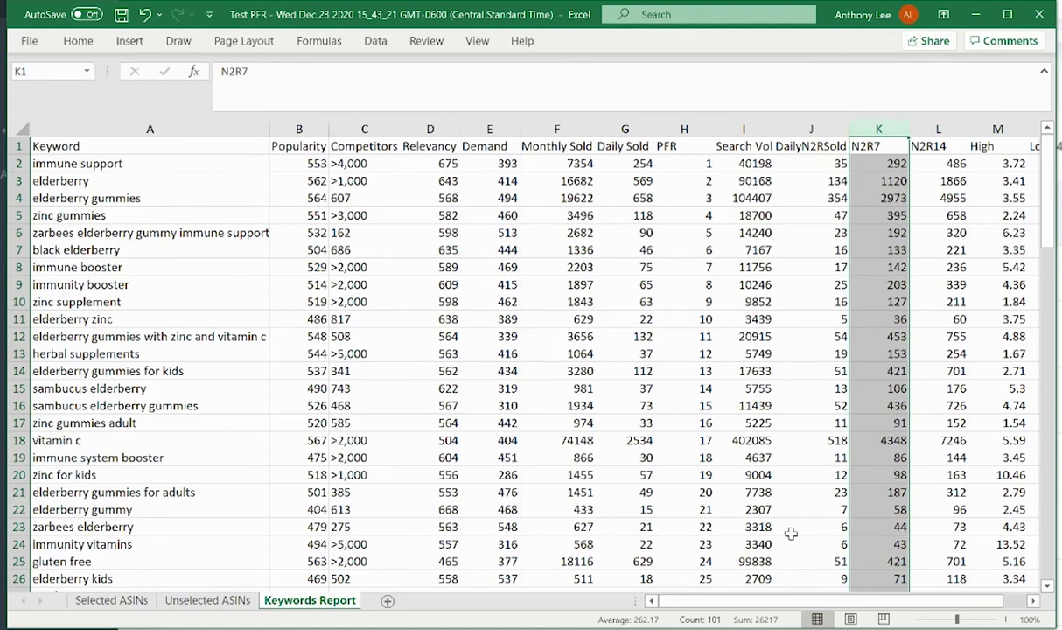
pyautogui.moveTo(831, 601); pyautogui.dragTo(837, 610)
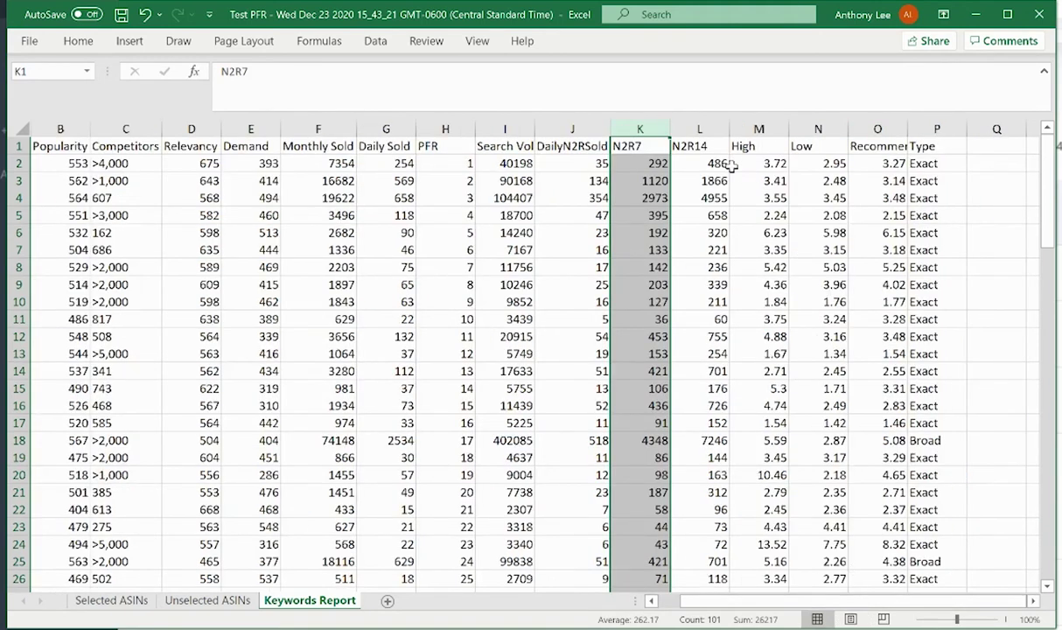
pyautogui.click(682, 128)
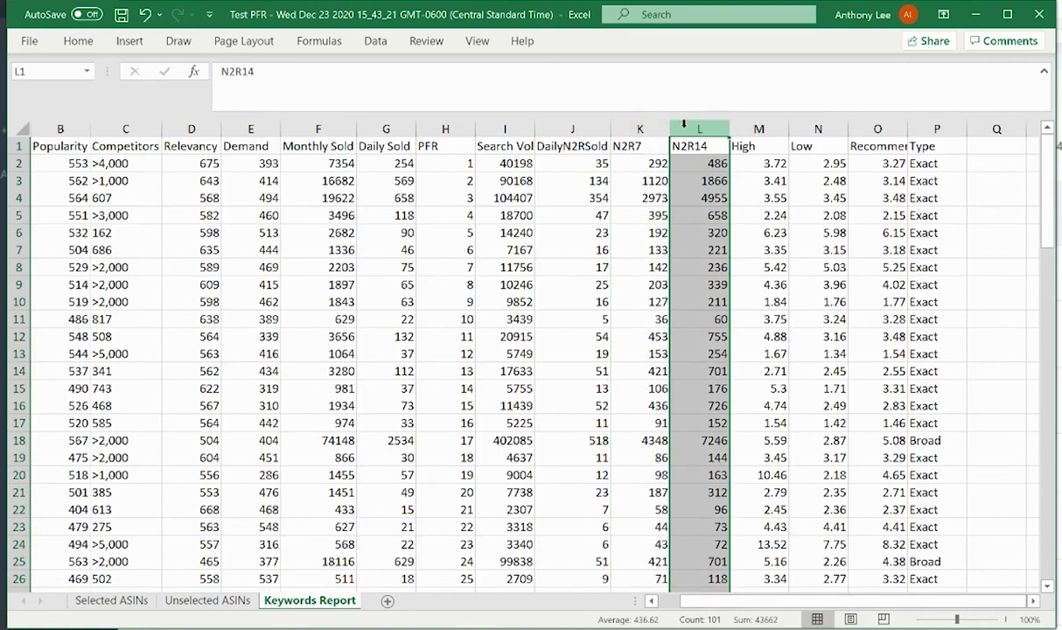
pyautogui.click(752, 128)
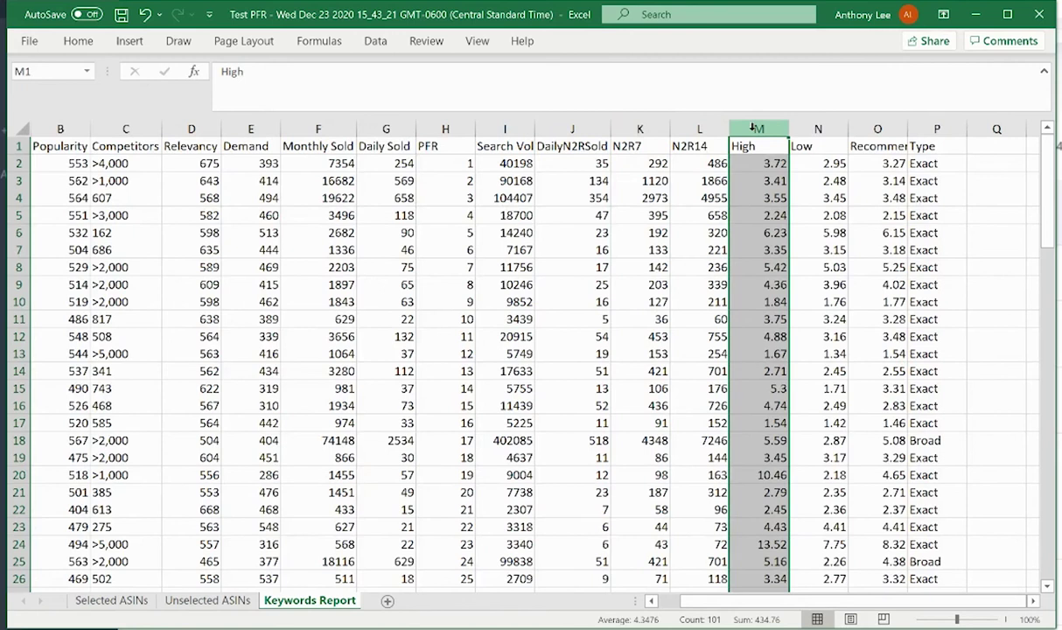
# - Highlight the whole "immune support" row to review its figures, and autofit column O so its full header shows
pyautogui.moveTo(713, 600); pyautogui.dragTo(690, 617)
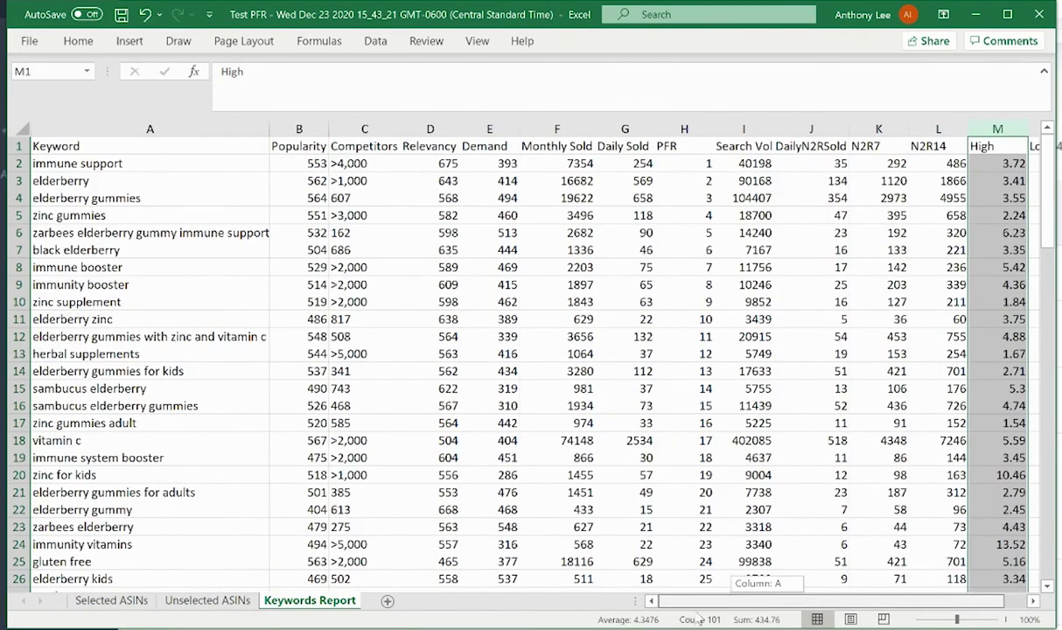
pyautogui.click(19, 163)
pyautogui.moveTo(906, 601); pyautogui.dragTo(933, 603)
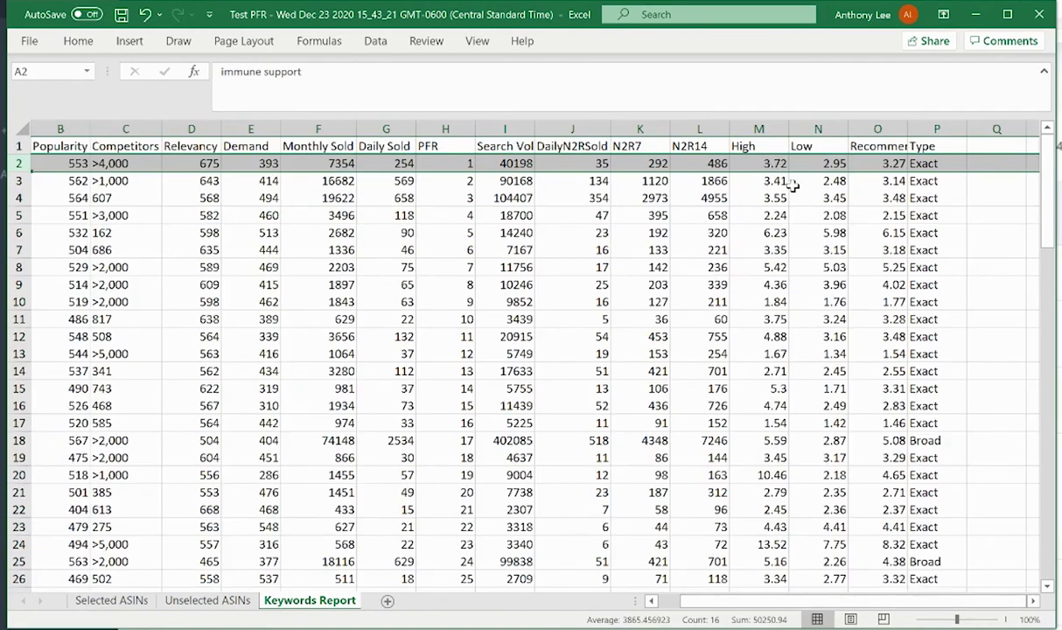
pyautogui.doubleClick(907, 128)
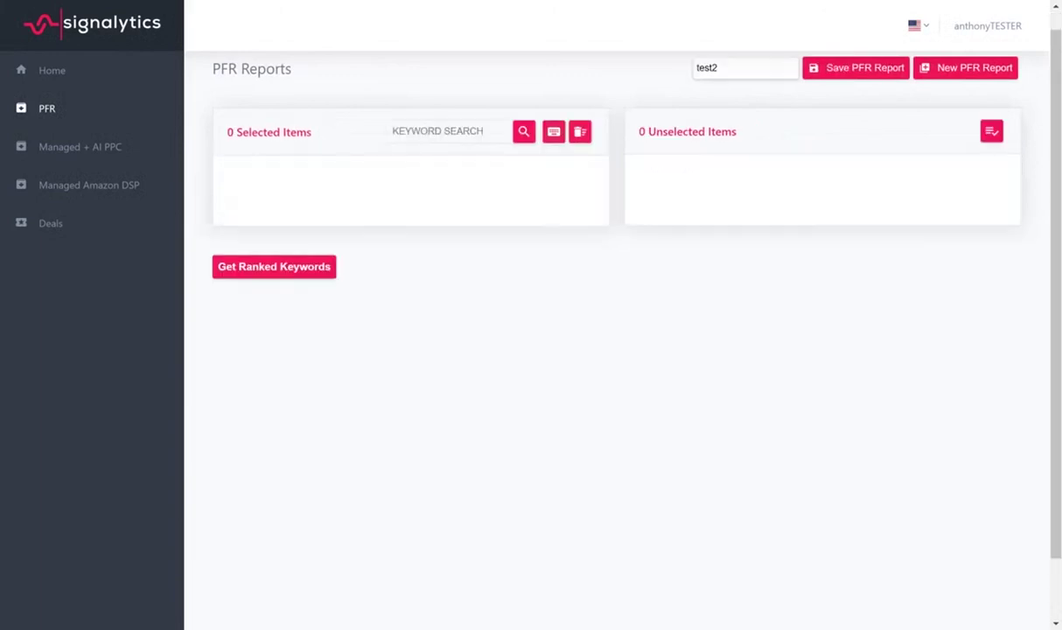
# - In Signalytics, add the product with ASIN B08K7HBPJT directly to the selected items of the test2 PFR report
pyautogui.click(553, 131)
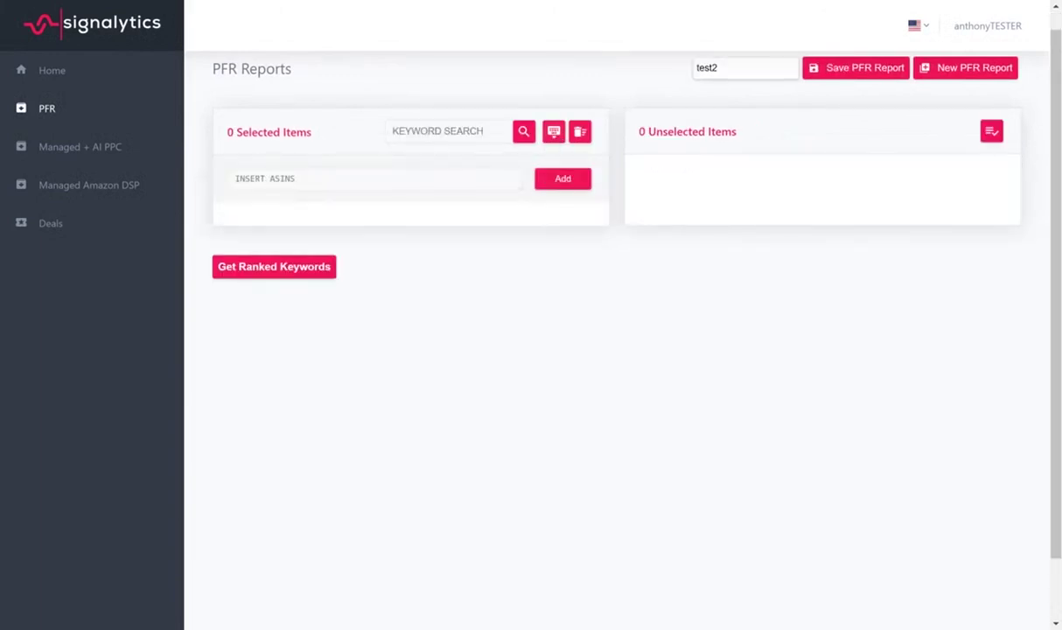
pyautogui.click(341, 171)
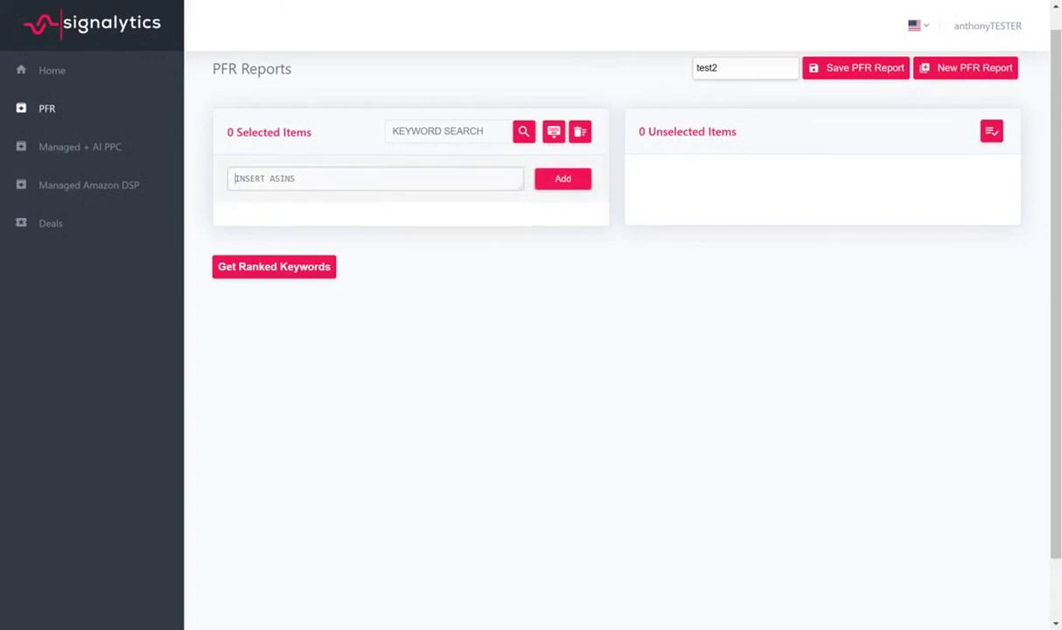
pyautogui.write('B08K7HBP3T')
pyautogui.click(556, 185)
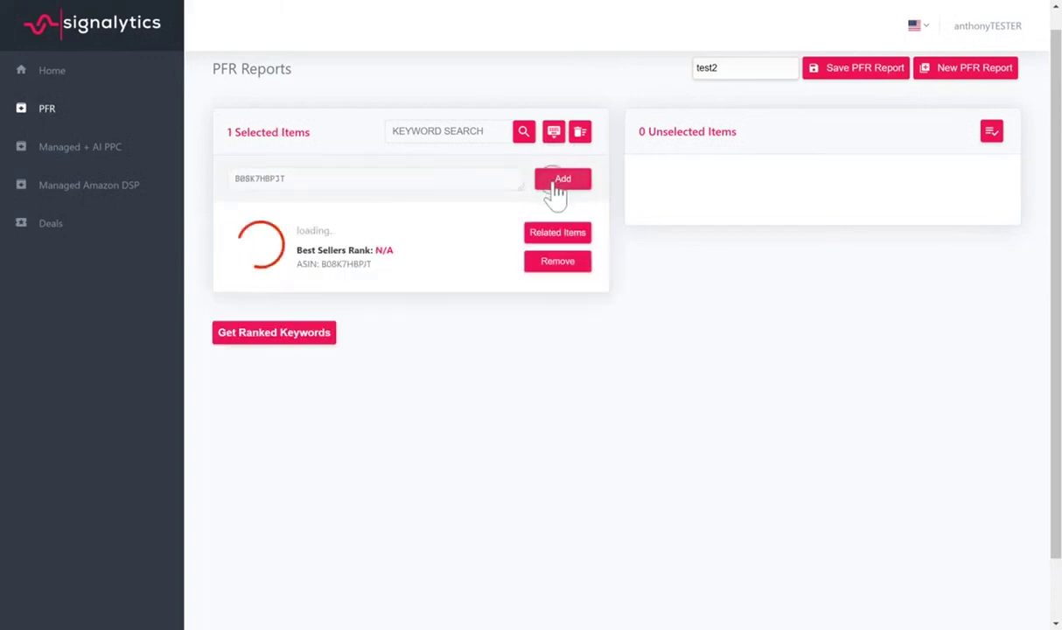